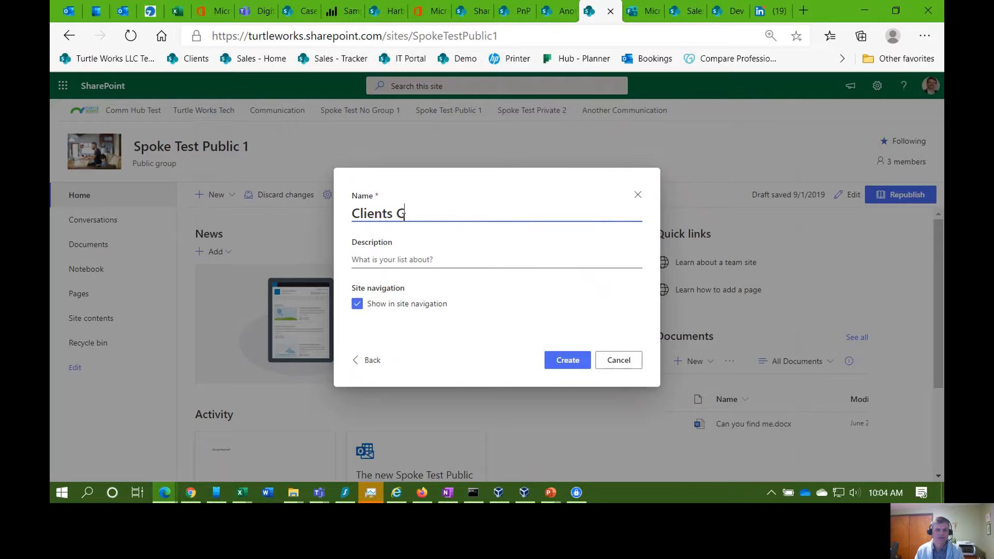
Step: Give the new list the description 'Call these clients' and create it
{"action": "key", "text": "Tab"}
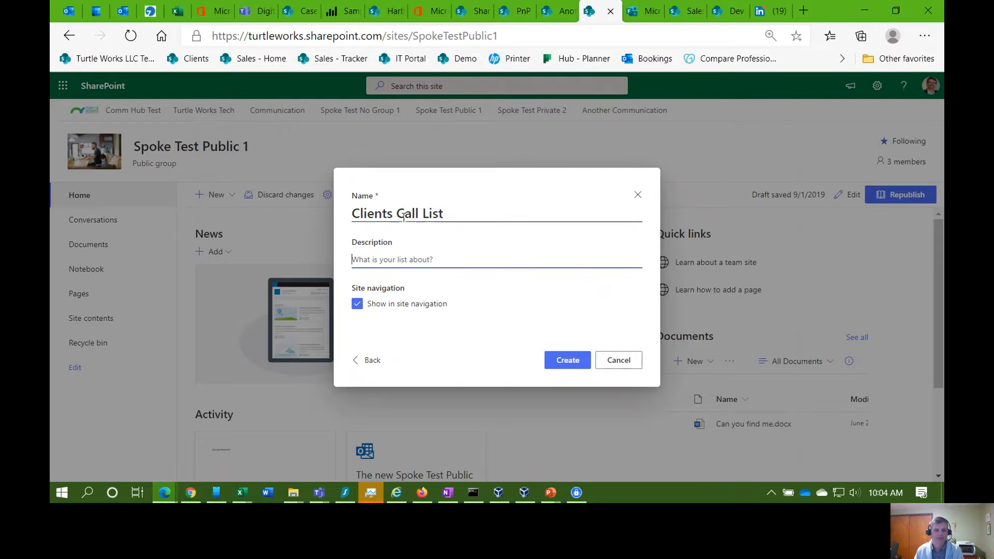
{"action": "type", "text": "Call these clients"}
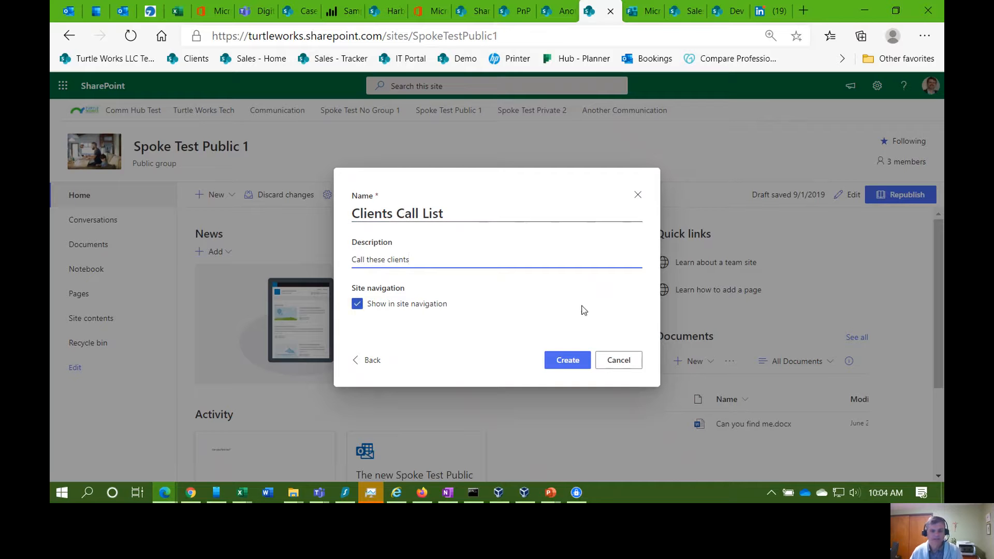
{"action": "left_click", "coordinate": [567, 362]}
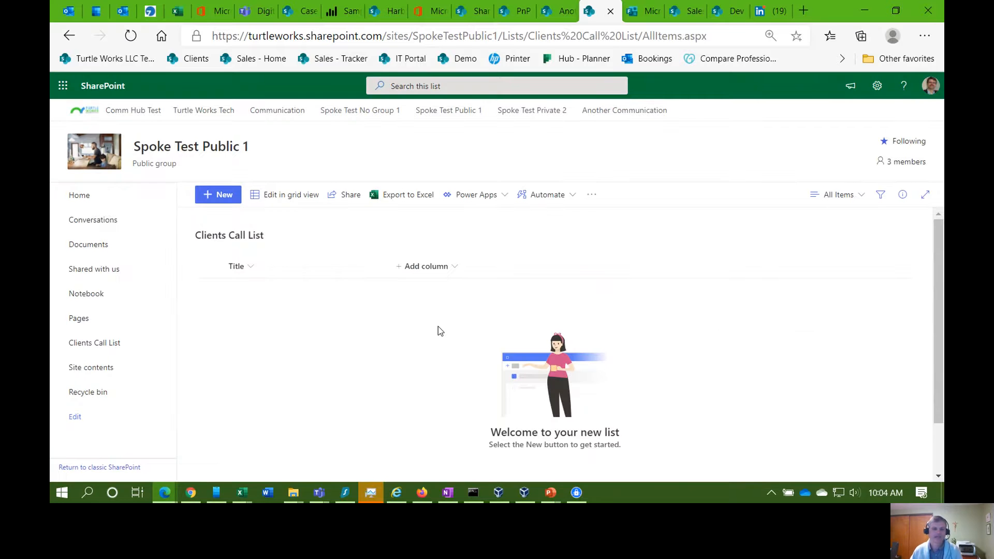
Step: Rename the list's Title column to Company
{"action": "left_click", "coordinate": [250, 270]}
{"action": "mouse_move", "coordinate": [317, 352]}
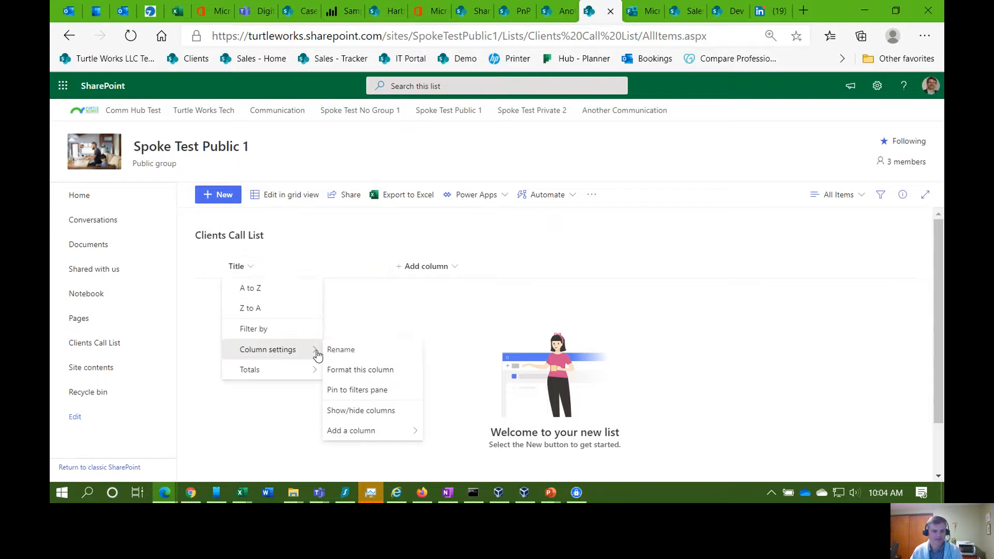
{"action": "left_click", "coordinate": [355, 349]}
{"action": "type", "text": "Com"}
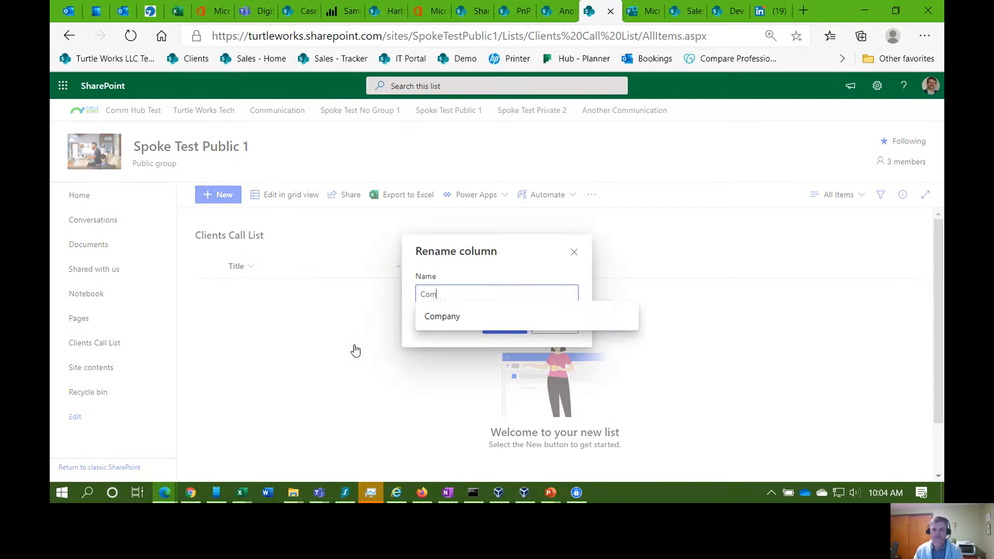
{"action": "type", "text": "pany"}
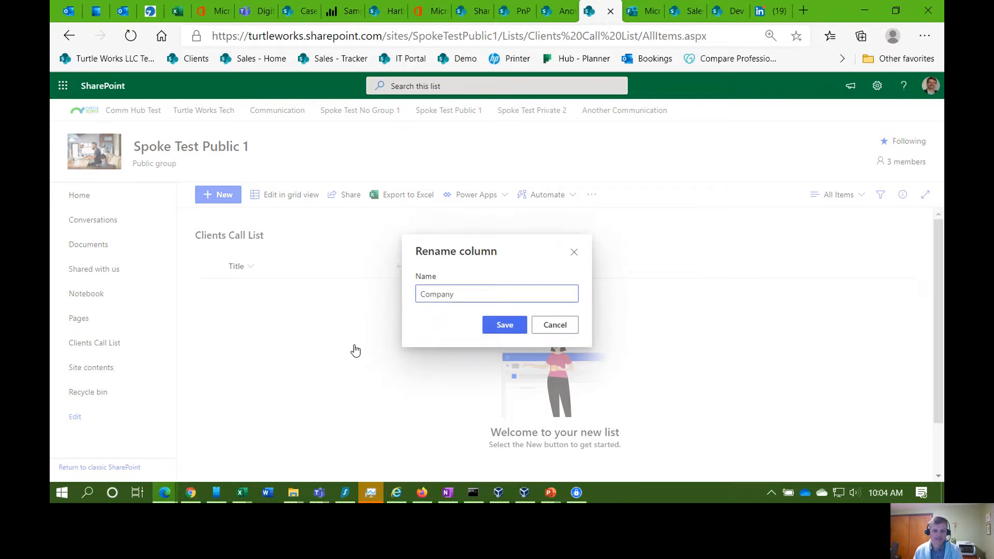
{"action": "key", "text": "Return"}
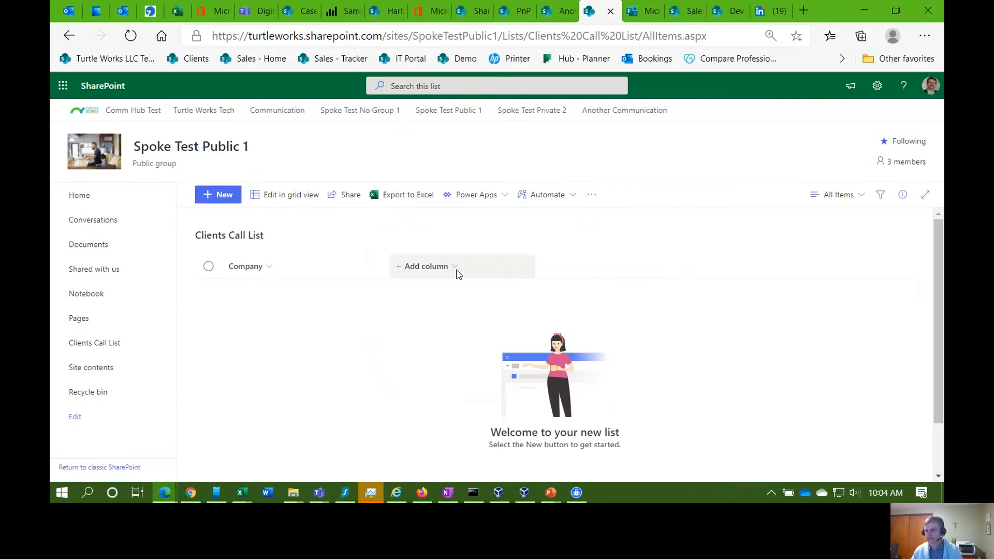
Step: Add a single line of text column named Person
{"action": "left_click", "coordinate": [451, 268]}
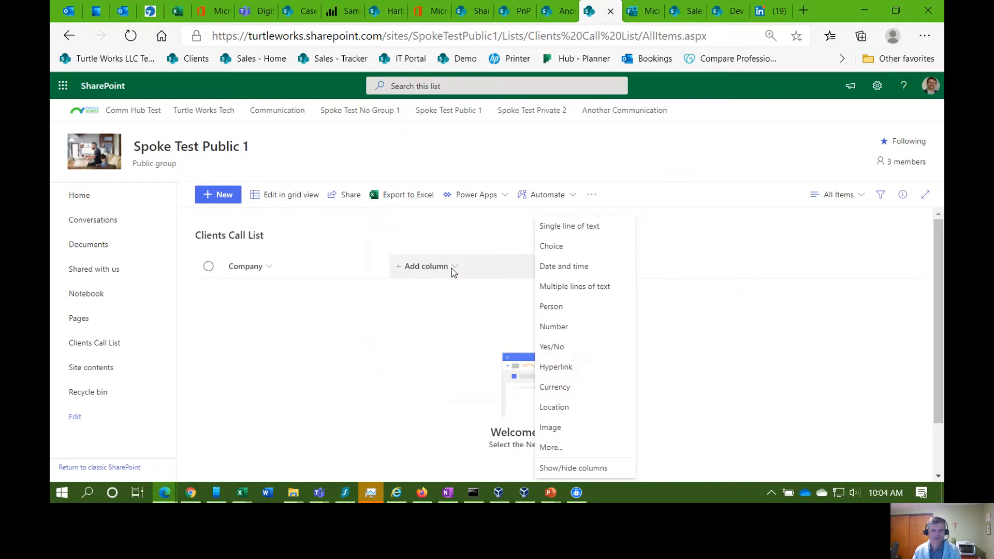
{"action": "left_click", "coordinate": [558, 228]}
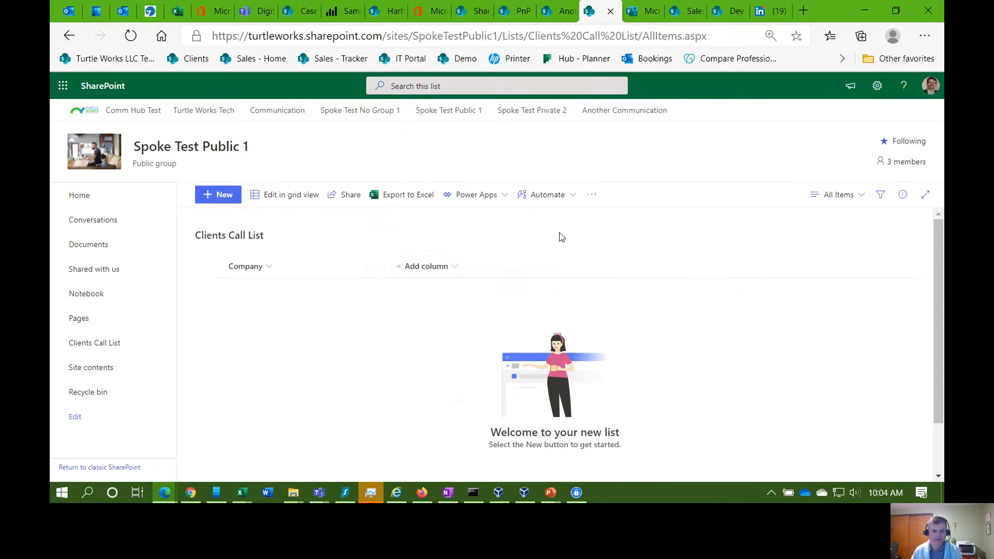
{"action": "type", "text": "Person"}
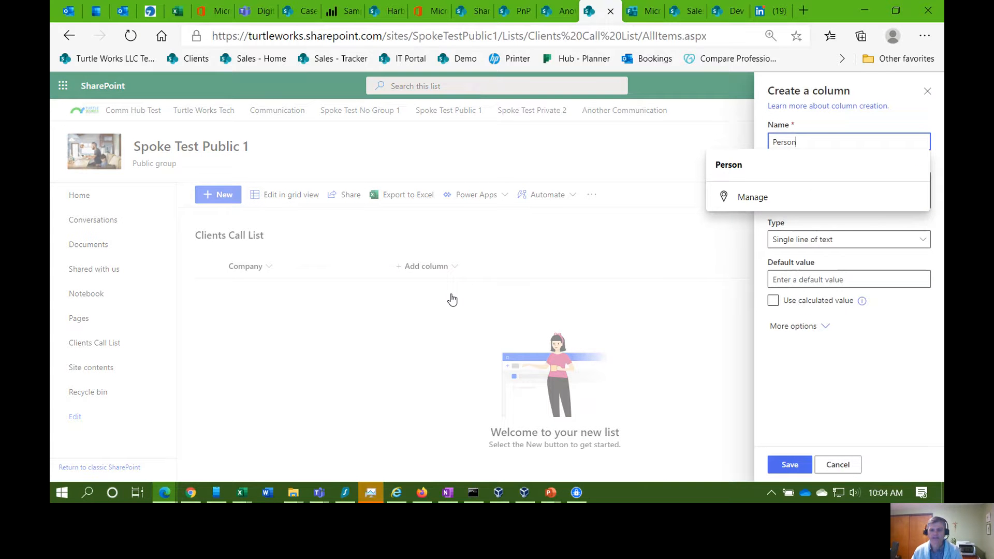
{"action": "left_click", "coordinate": [816, 402]}
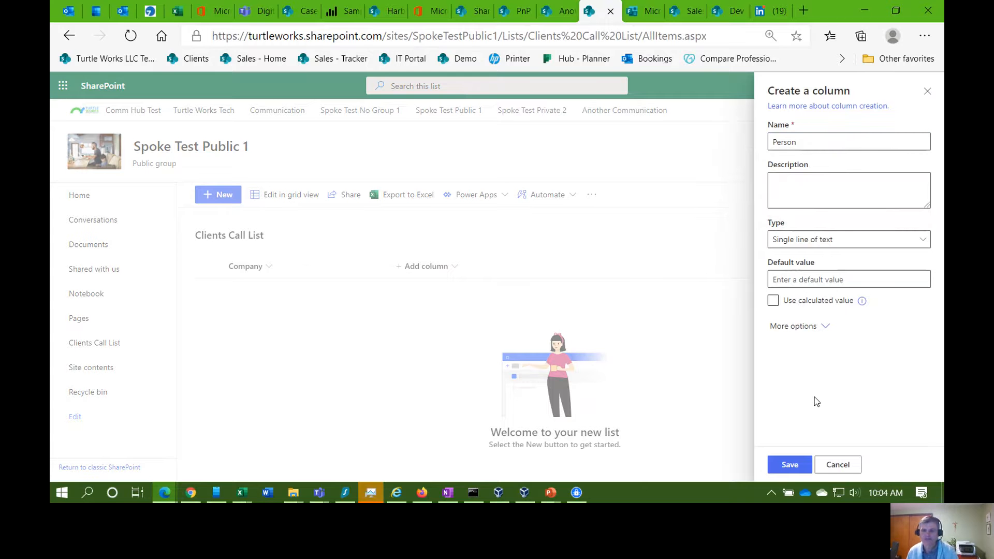
{"action": "left_click", "coordinate": [829, 331]}
{"action": "scroll", "coordinate": [829, 334], "scroll_direction": "down", "scroll_amount": 2}
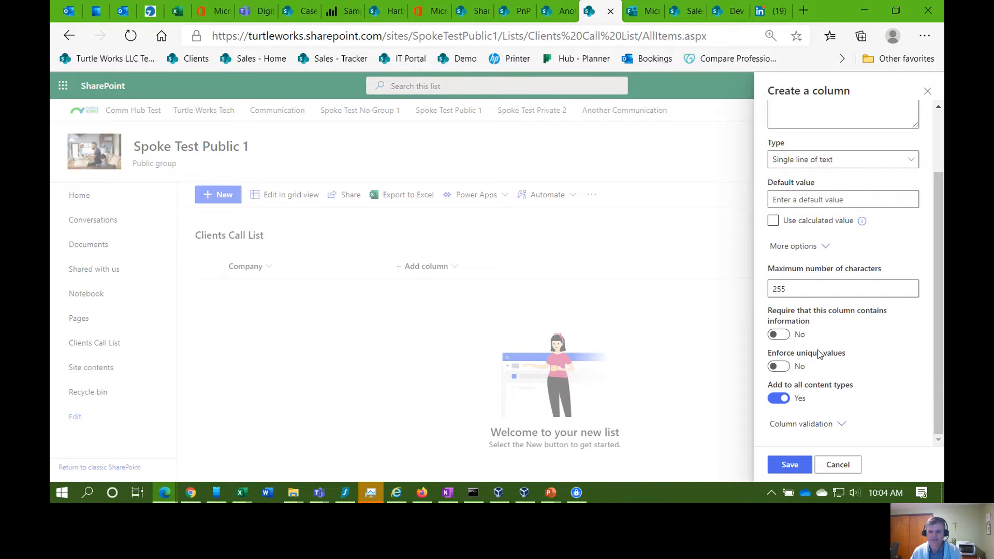
{"action": "left_click", "coordinate": [825, 247]}
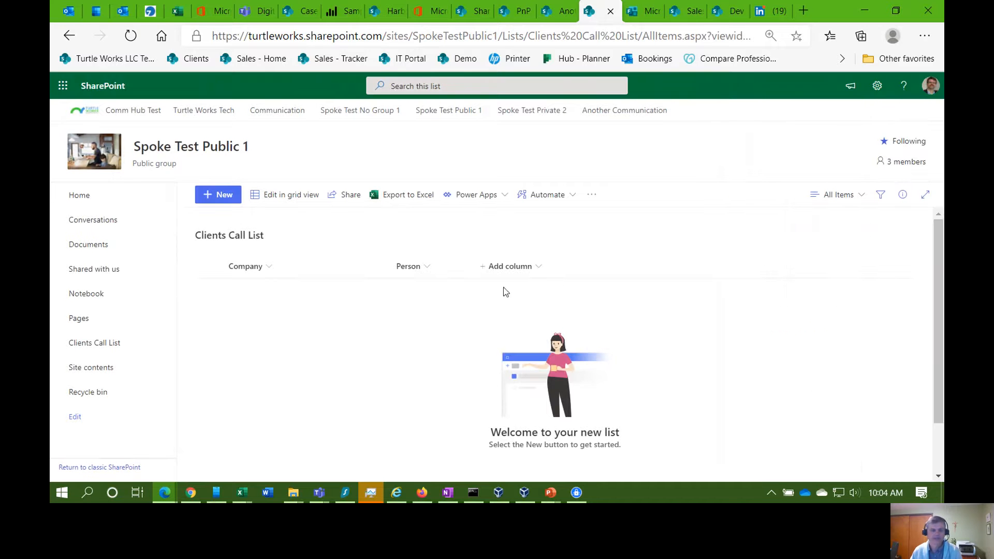
Step: Add a multiple lines of text column named Notes
{"action": "left_click", "coordinate": [537, 264]}
{"action": "left_click", "coordinate": [656, 294]}
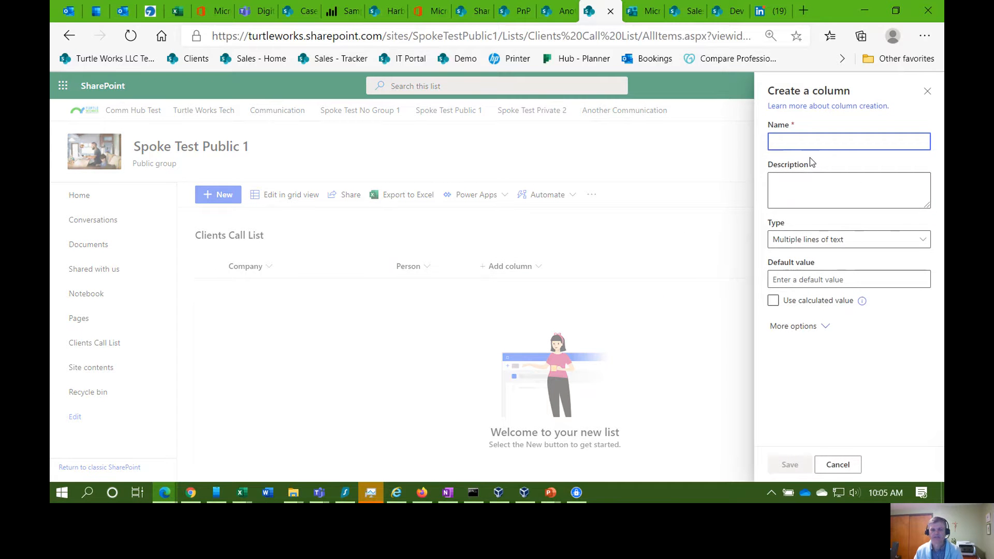
{"action": "type", "text": "Notes"}
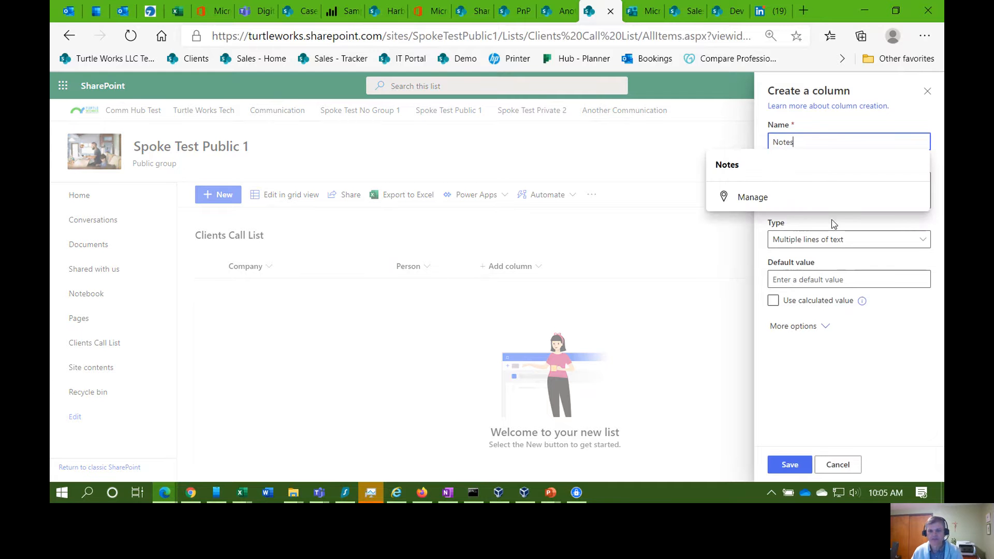
{"action": "left_click", "coordinate": [811, 356]}
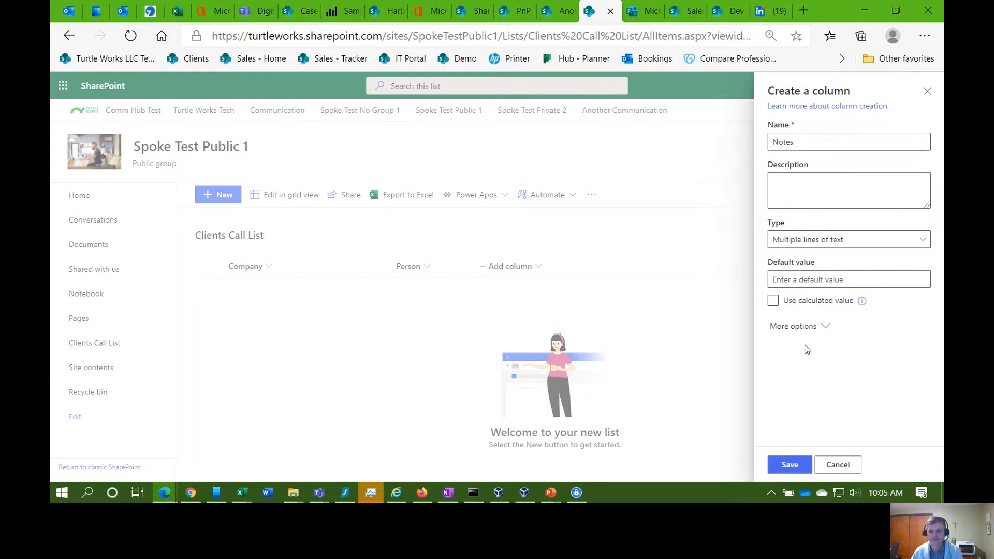
{"action": "left_click", "coordinate": [791, 467]}
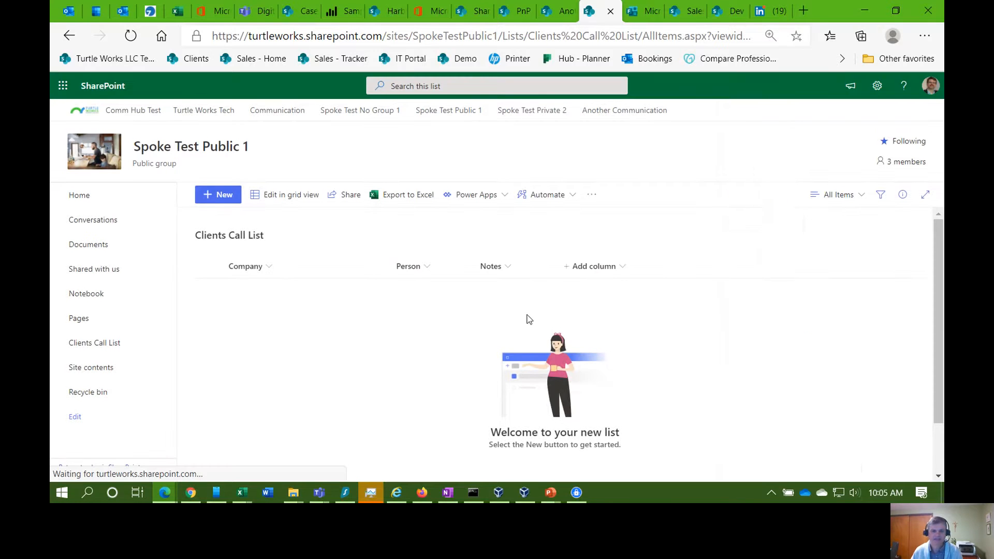
Step: Add a date and time column named Call By
{"action": "left_click", "coordinate": [612, 271]}
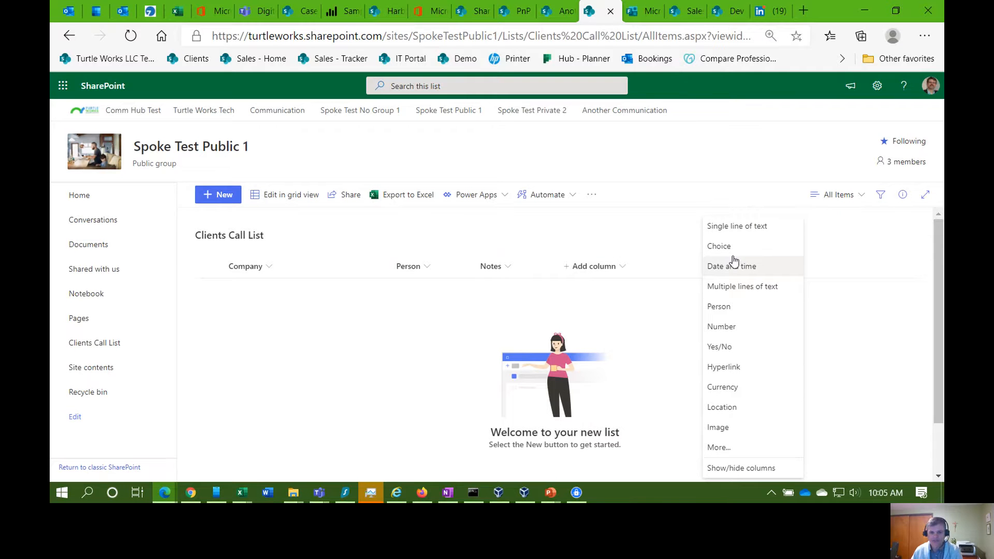
{"action": "left_click", "coordinate": [773, 292]}
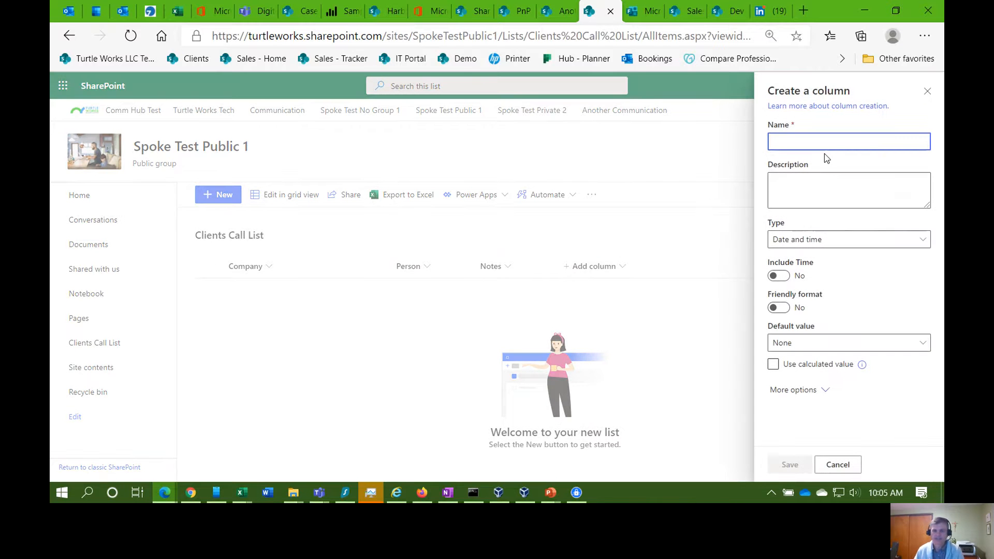
{"action": "type", "text": "Call By"}
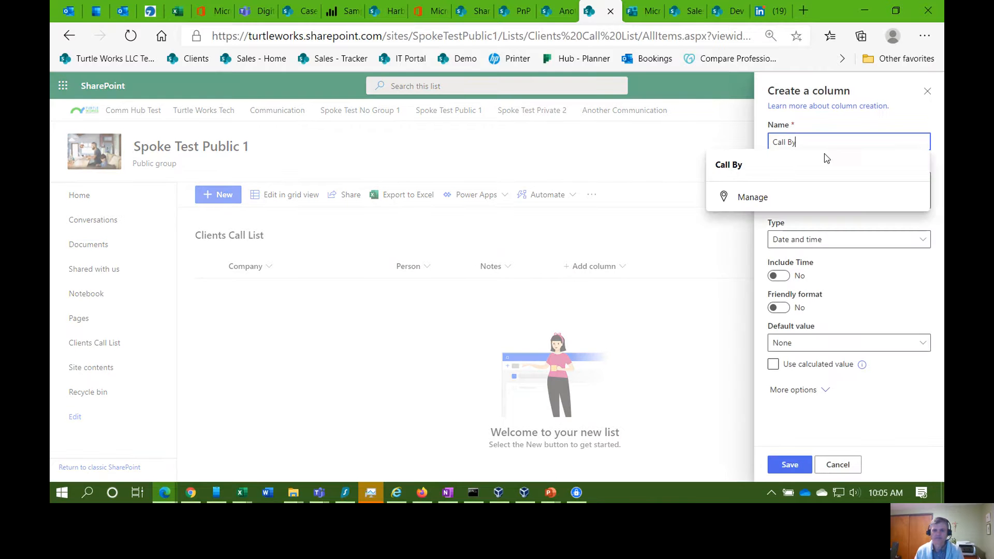
{"action": "key", "text": "Tab"}
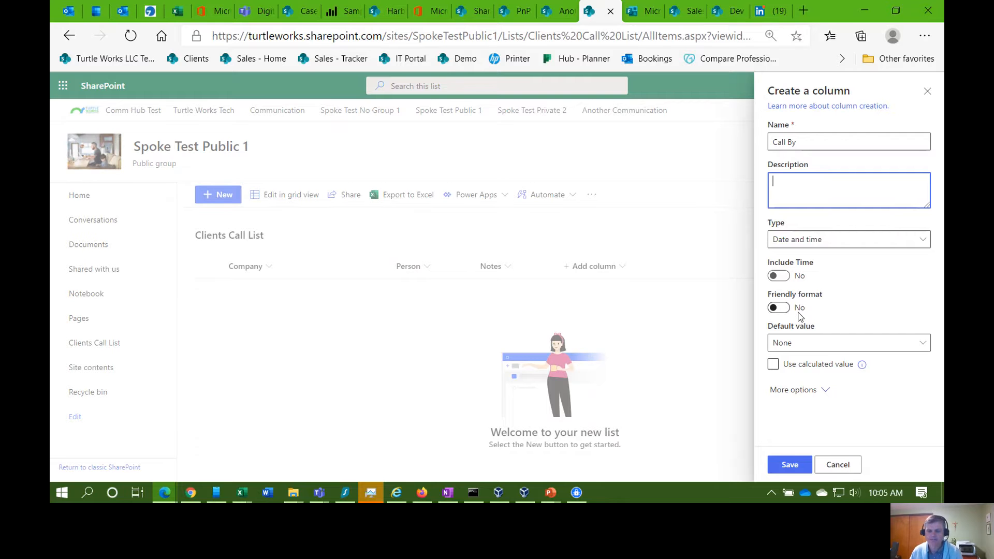
{"action": "left_click", "coordinate": [787, 467]}
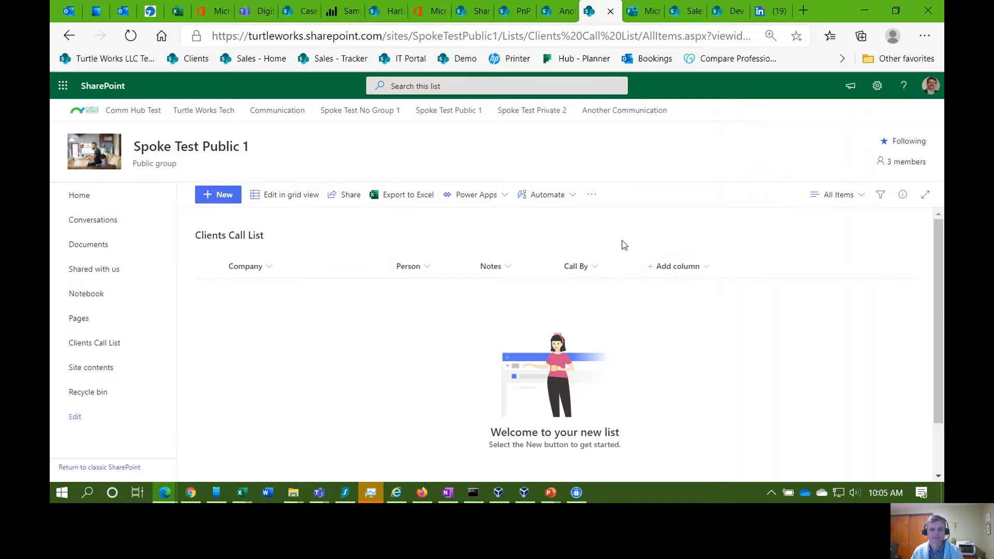
Step: Create a Sales Rep column of type single line of text
{"action": "left_click", "coordinate": [697, 273]}
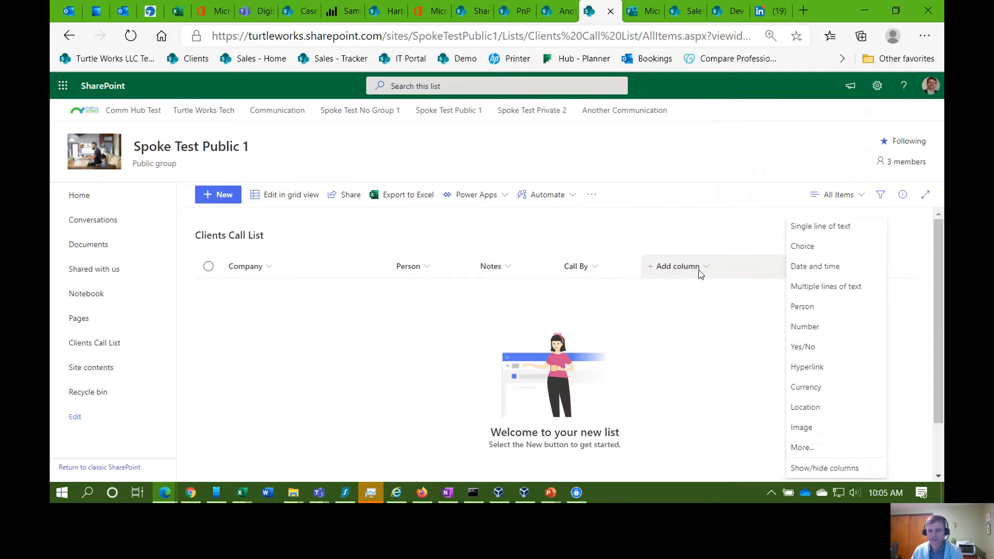
{"action": "left_click", "coordinate": [810, 233]}
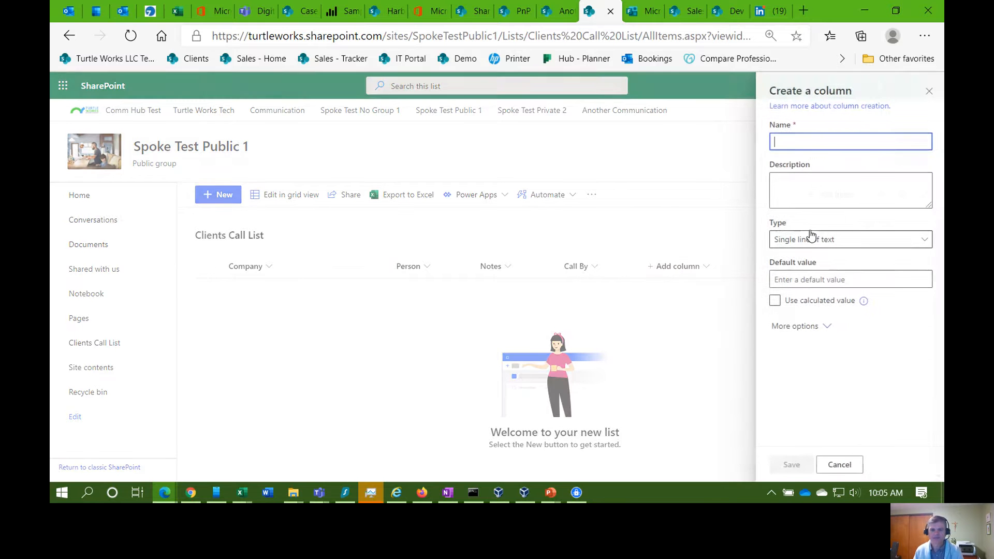
{"action": "type", "text": "Sales Rep"}
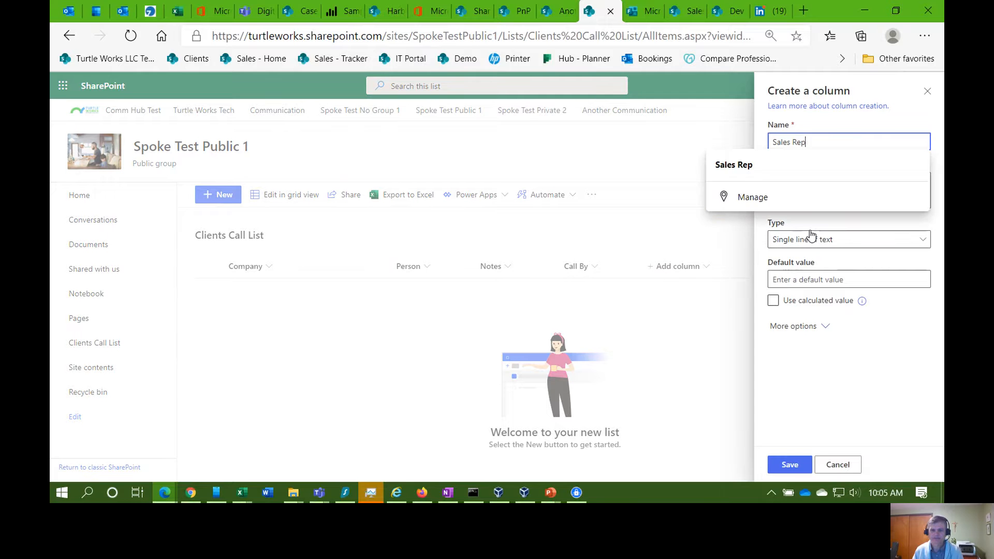
{"action": "key", "text": "Tab"}
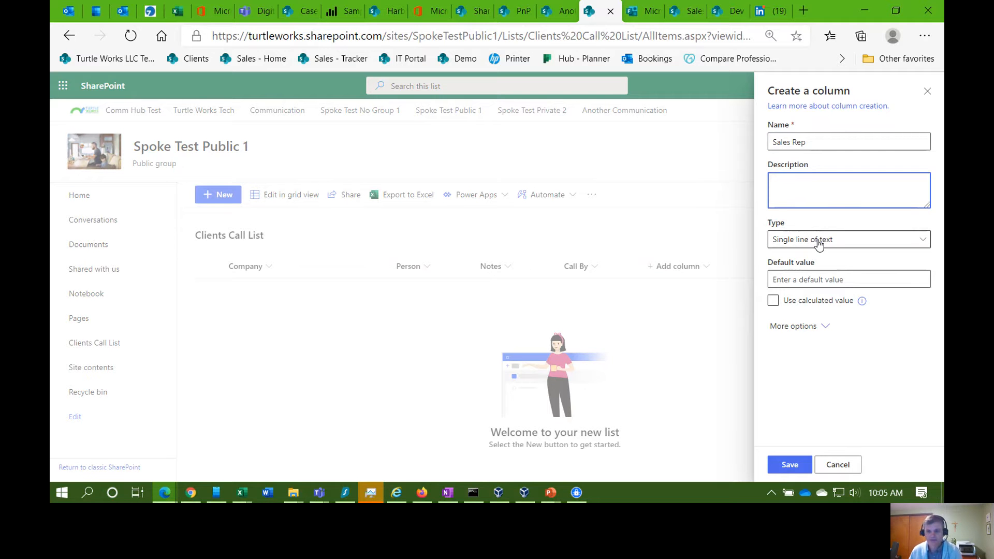
{"action": "left_click", "coordinate": [787, 464]}
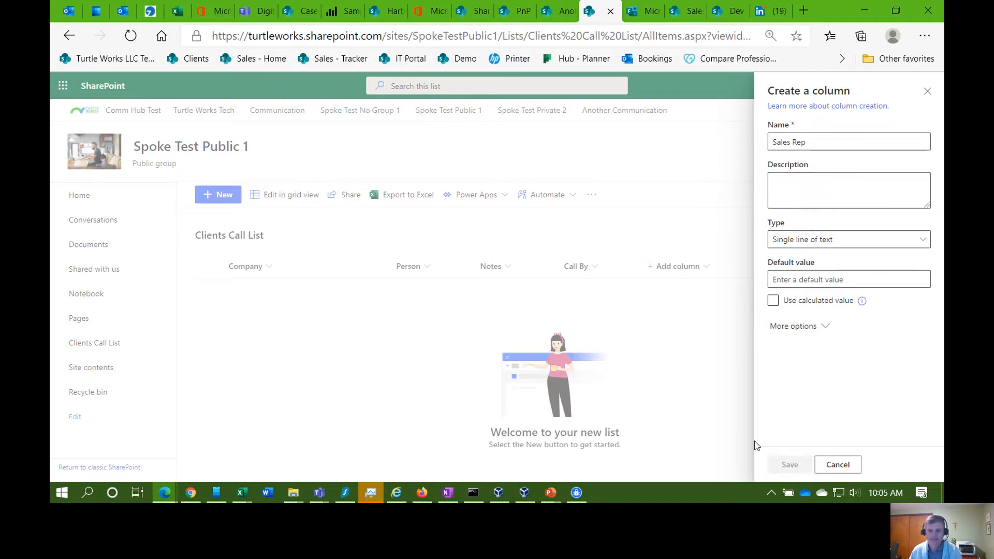
{"action": "left_click", "coordinate": [753, 266]}
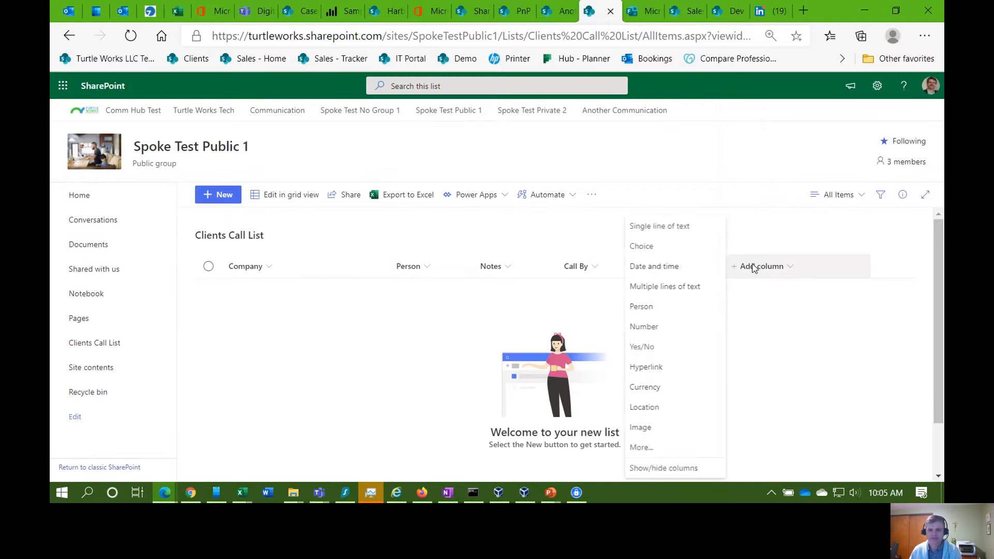
Step: Add a single-line Phone column and drag it between Person and Notes
{"action": "left_click", "coordinate": [686, 228]}
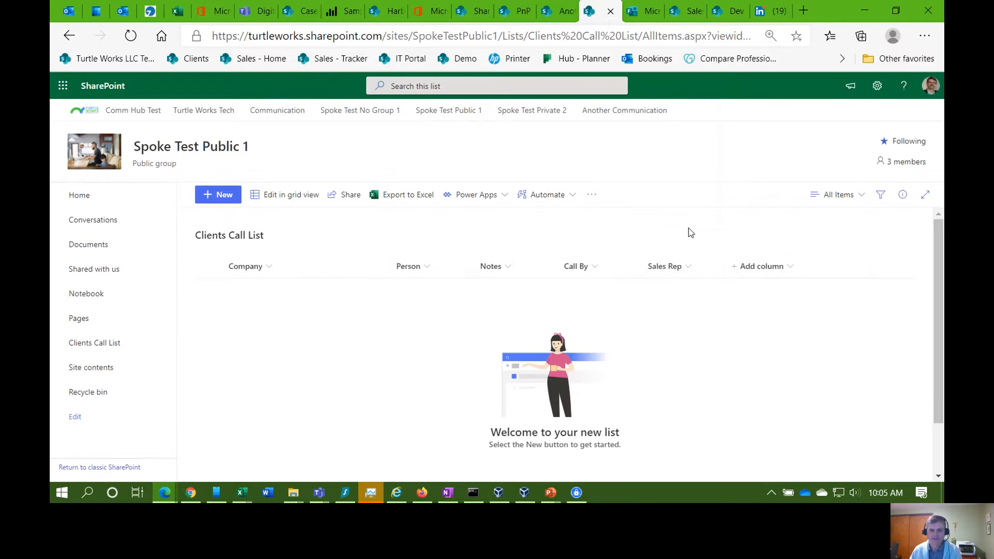
{"action": "type", "text": "Phone"}
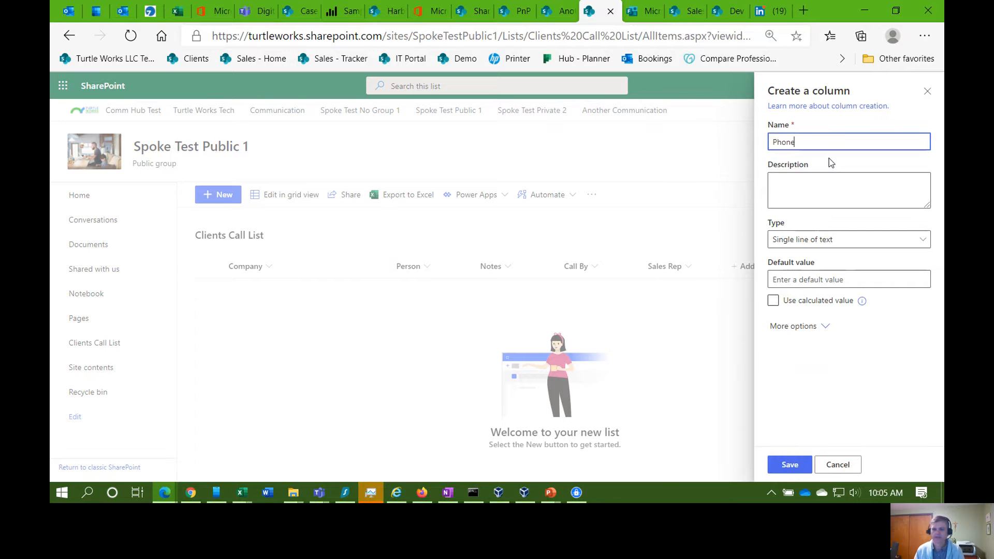
{"action": "key", "text": "Tab"}
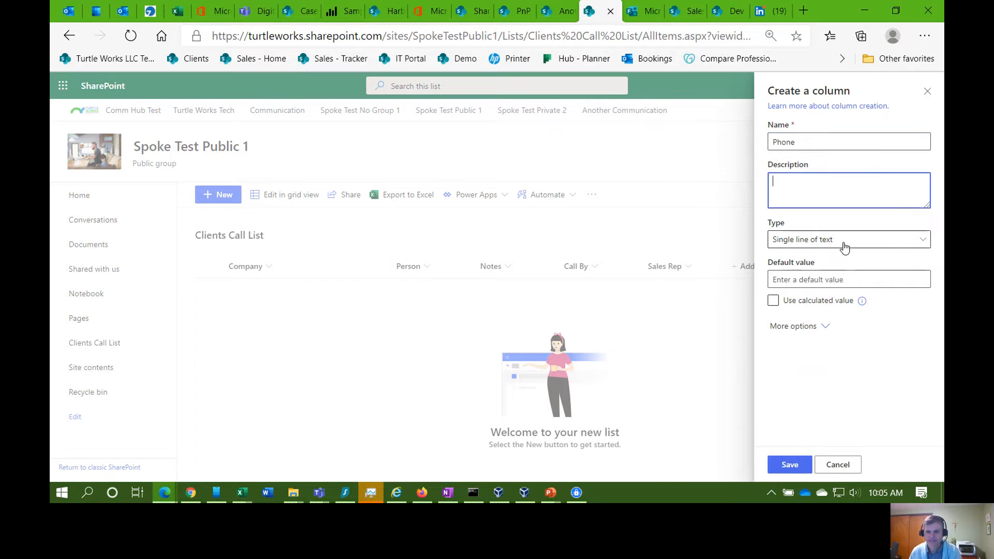
{"action": "left_click", "coordinate": [789, 466]}
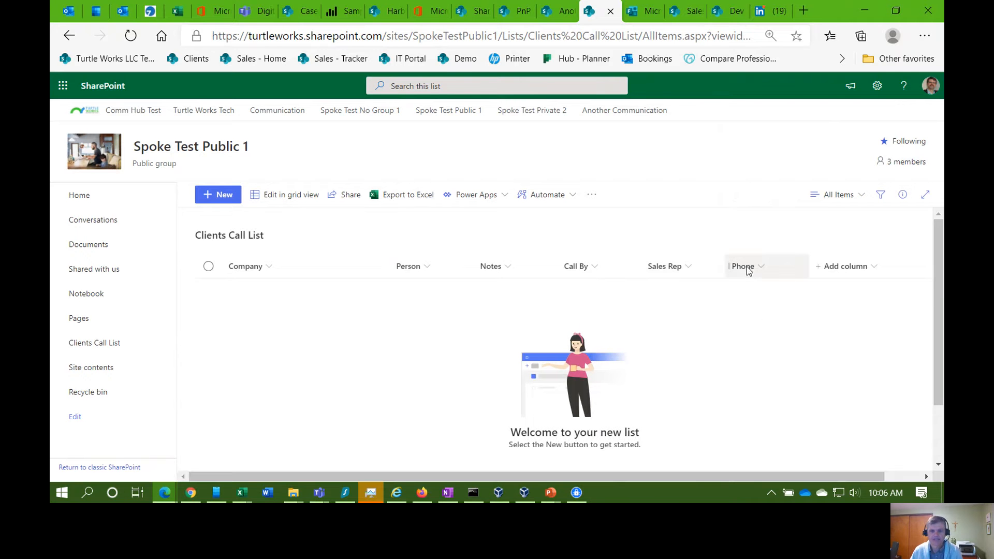
{"action": "left_click_drag", "start_coordinate": [746, 270], "coordinate": [492, 273]}
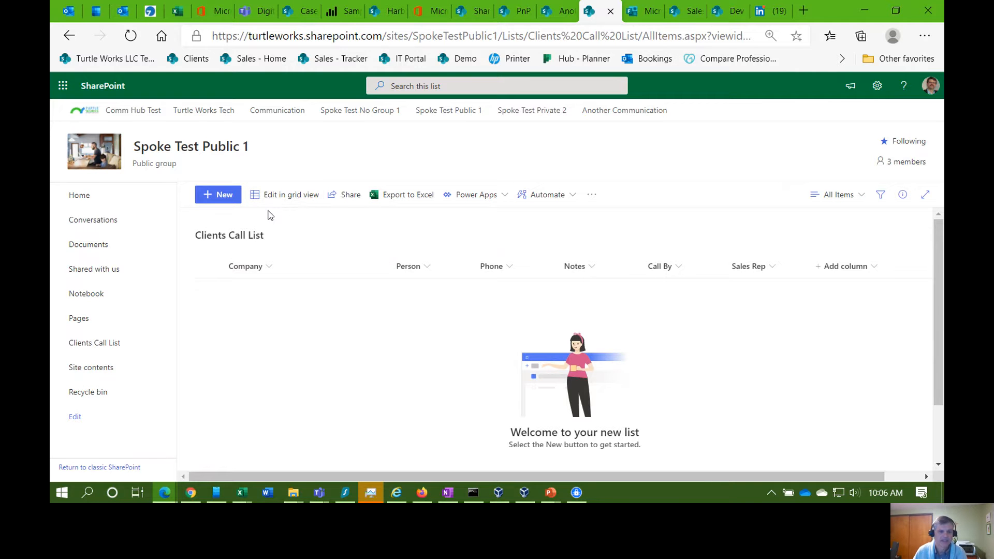
Step: Start a new item and enter the company, contact, notes 'Yum', call-by date, sales rep and phone
{"action": "left_click", "coordinate": [207, 199]}
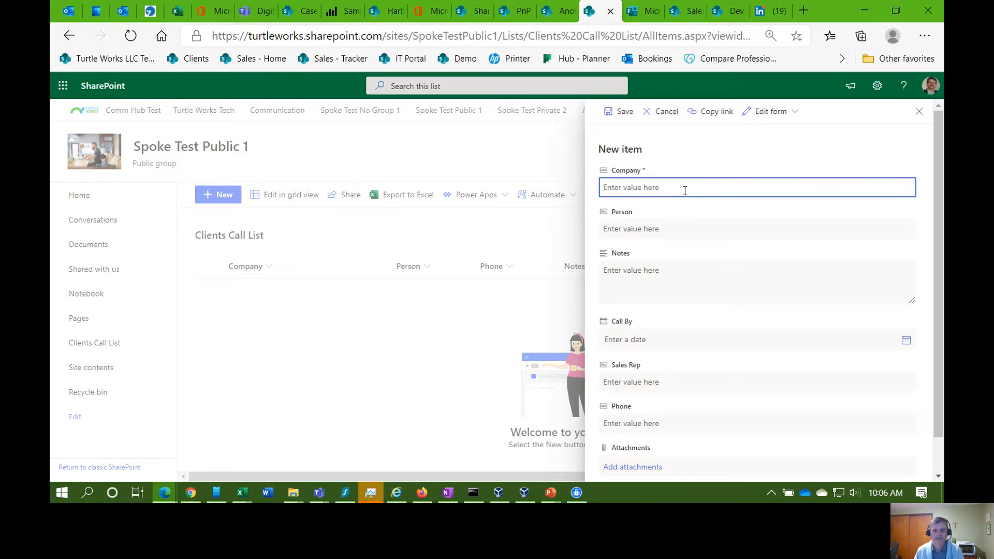
{"action": "type", "text": "Fred Fries"}
{"action": "key", "text": "Tab"}
{"action": "type", "text": "C"}
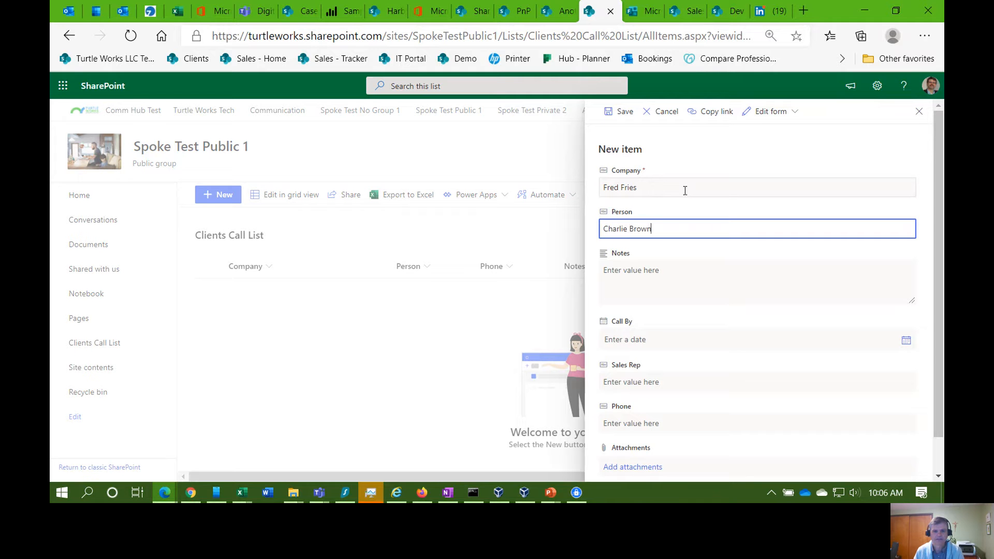
{"action": "key", "text": "Tab"}
{"action": "type", "text": "Yum"}
{"action": "key", "text": "Tab"}
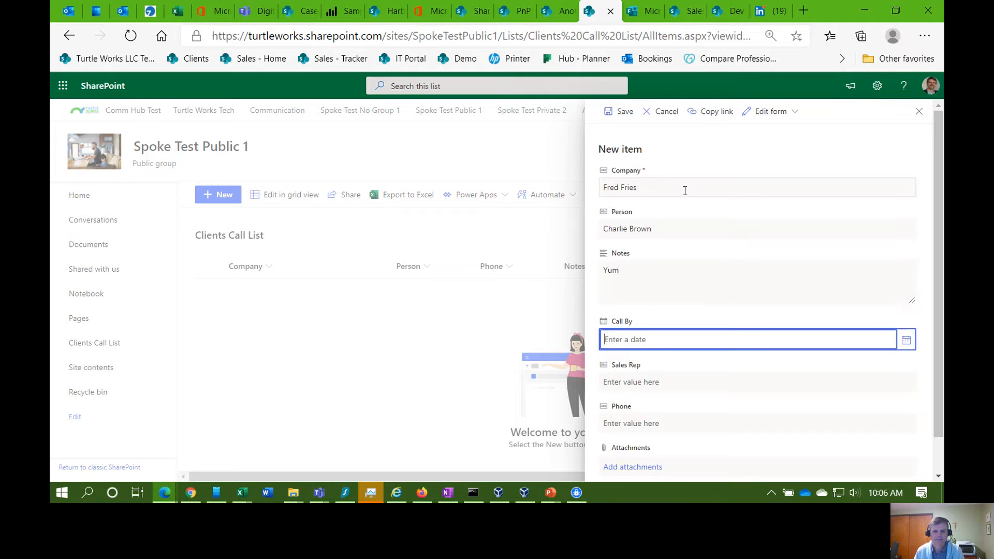
{"action": "type", "text": "10/19/20202"}
{"action": "key", "text": "Tab"}
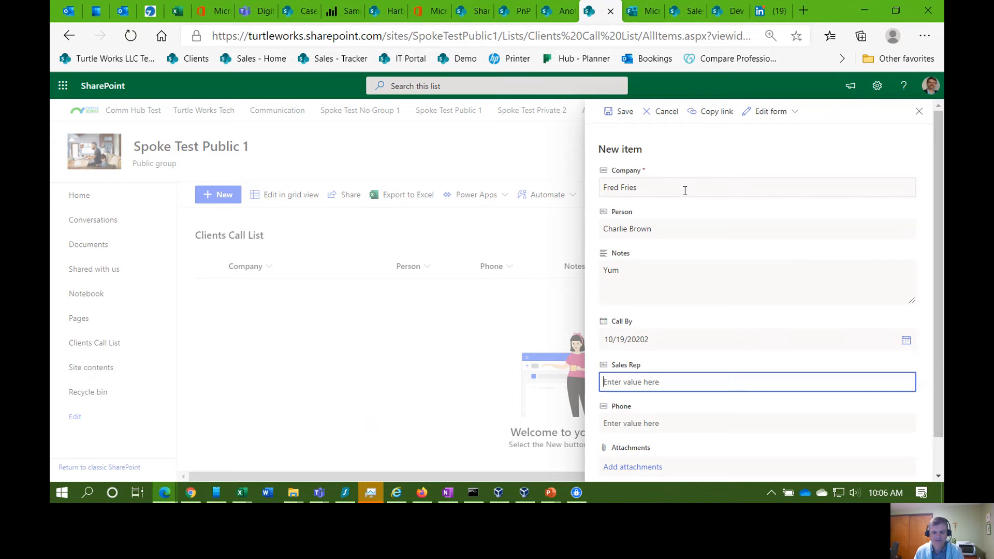
{"action": "key", "text": "Tab"}
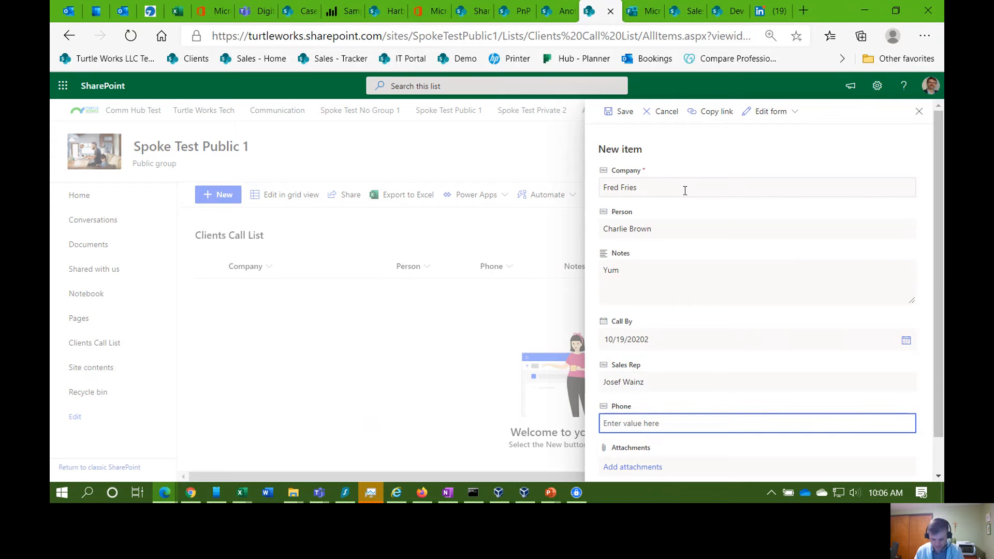
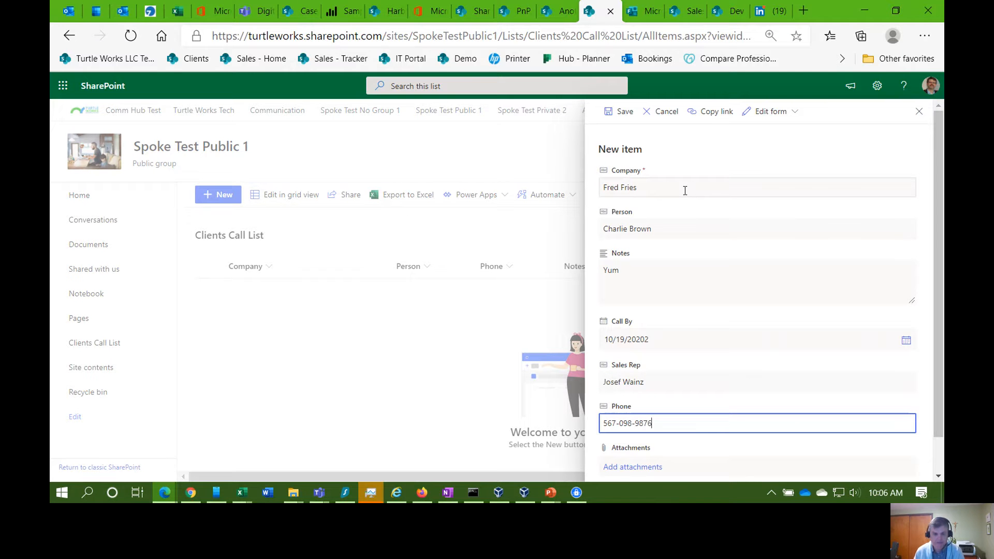
Step: Correct the mistyped call-by date to 10/19/2020 and save the item
{"action": "left_click", "coordinate": [620, 113]}
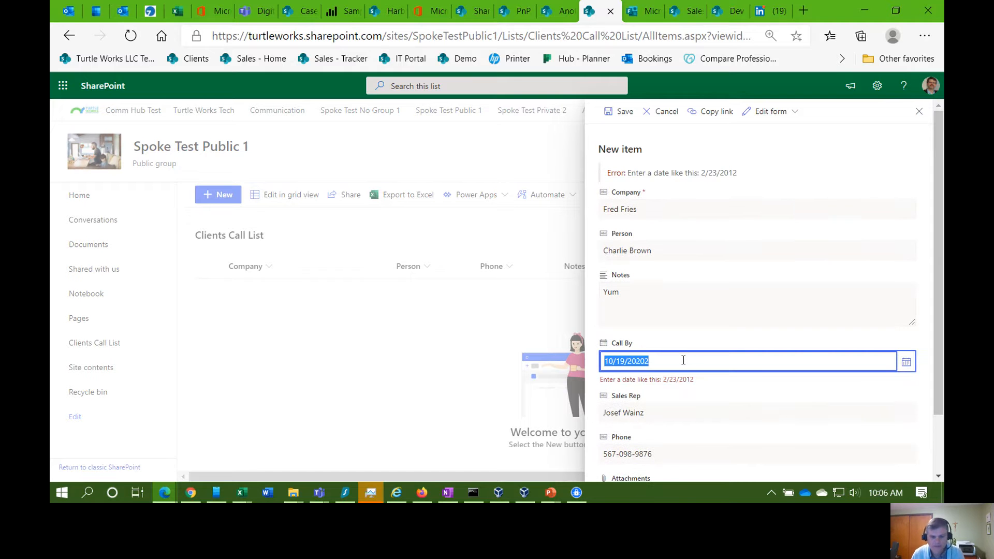
{"action": "left_click", "coordinate": [671, 363]}
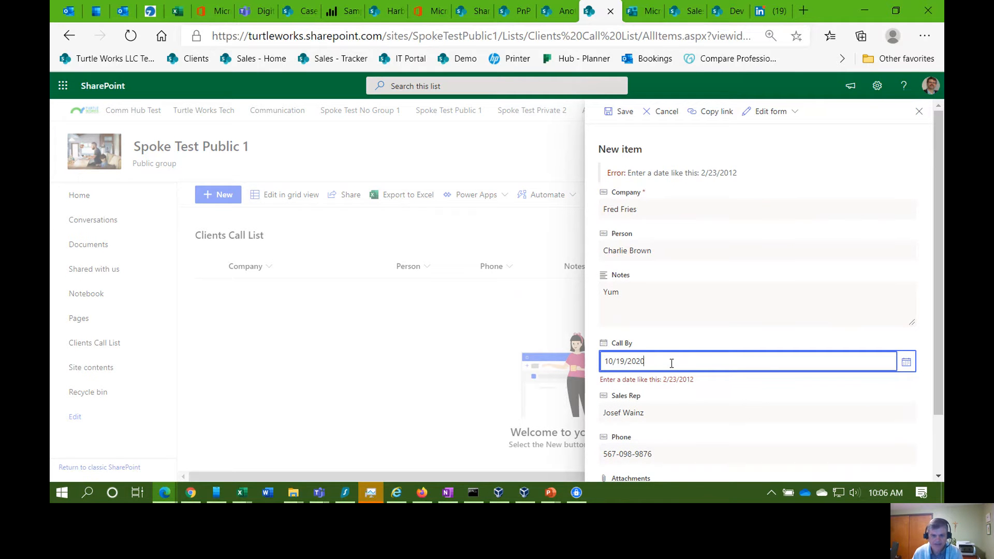
{"action": "key", "text": "Tab"}
{"action": "scroll", "coordinate": [667, 419], "scroll_direction": "down", "scroll_amount": 1}
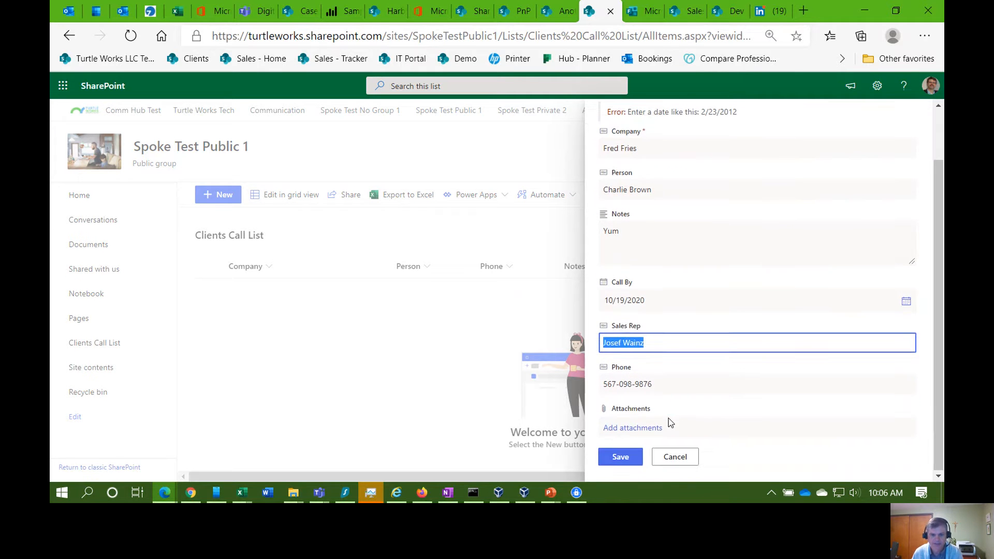
{"action": "left_click", "coordinate": [633, 458]}
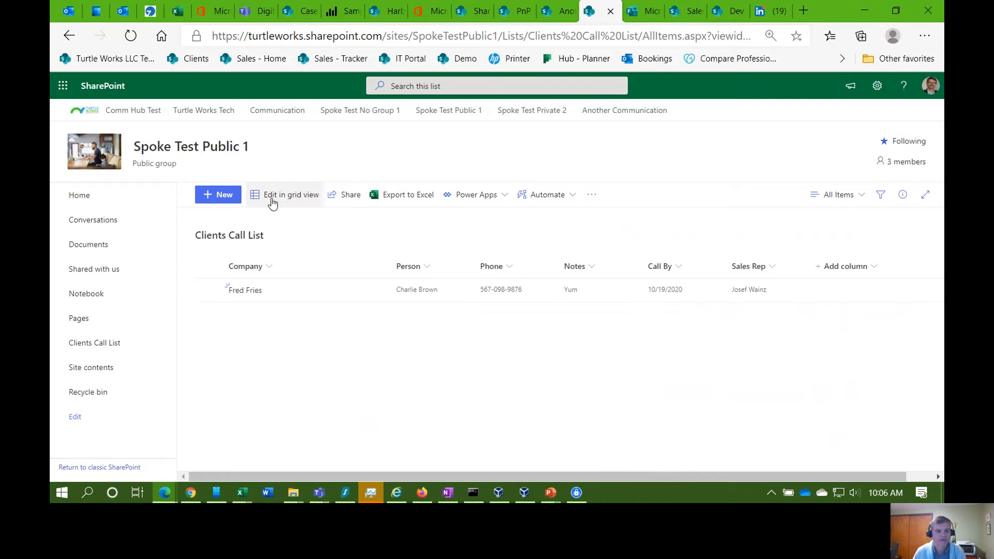
Step: Switch the list to grid editing and copy cells A2:F11 from MOCK_DATA.csv in Excel
{"action": "left_click", "coordinate": [276, 196]}
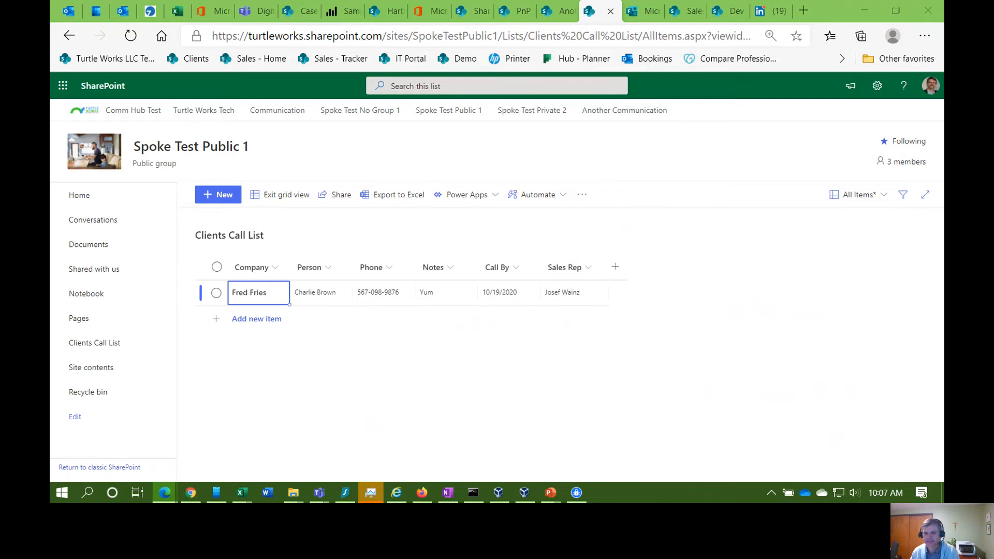
{"action": "key", "text": "alt+Tab"}
{"action": "left_click", "coordinate": [295, 287]}
{"action": "left_click", "coordinate": [212, 250]}
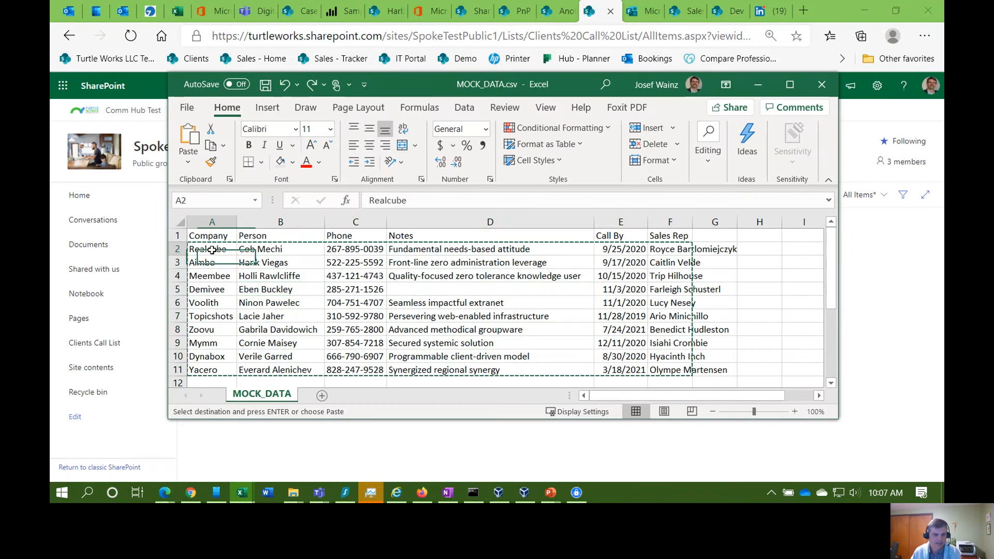
{"action": "left_click_drag", "start_coordinate": [211, 250], "coordinate": [655, 370]}
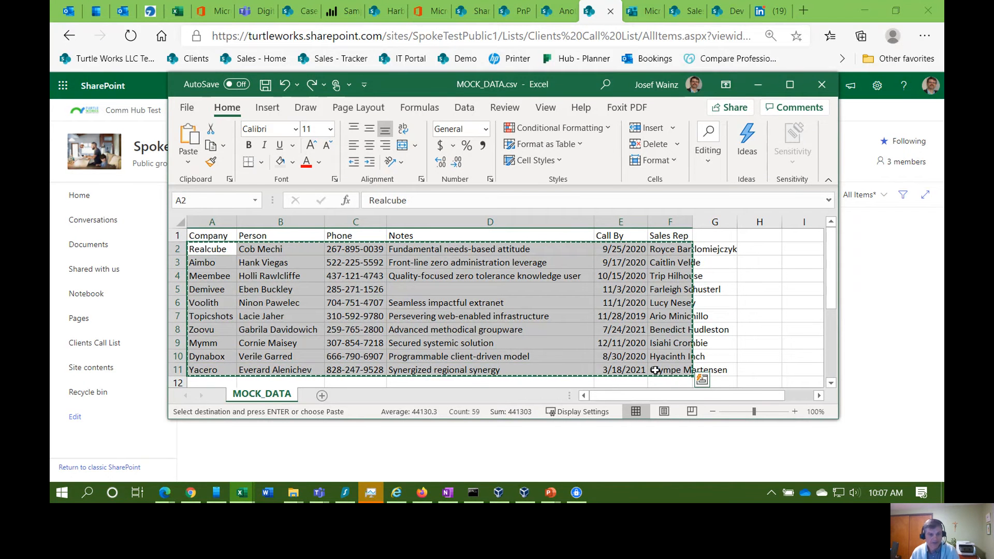
{"action": "left_click_drag", "start_coordinate": [417, 81], "coordinate": [943, 104]}
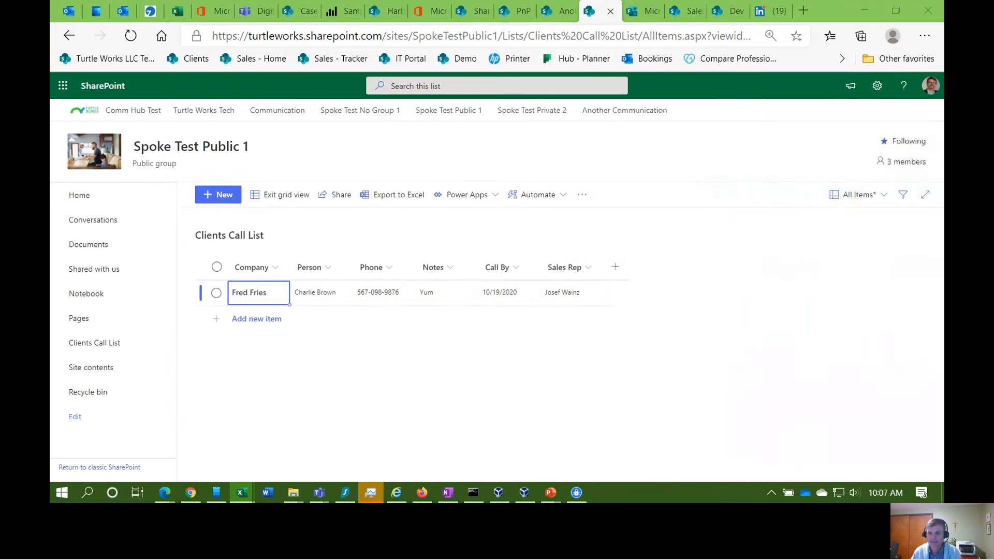
Step: Paste the ten copied client rows, Realcube through Yacero, into a new grid row
{"action": "left_click", "coordinate": [236, 318]}
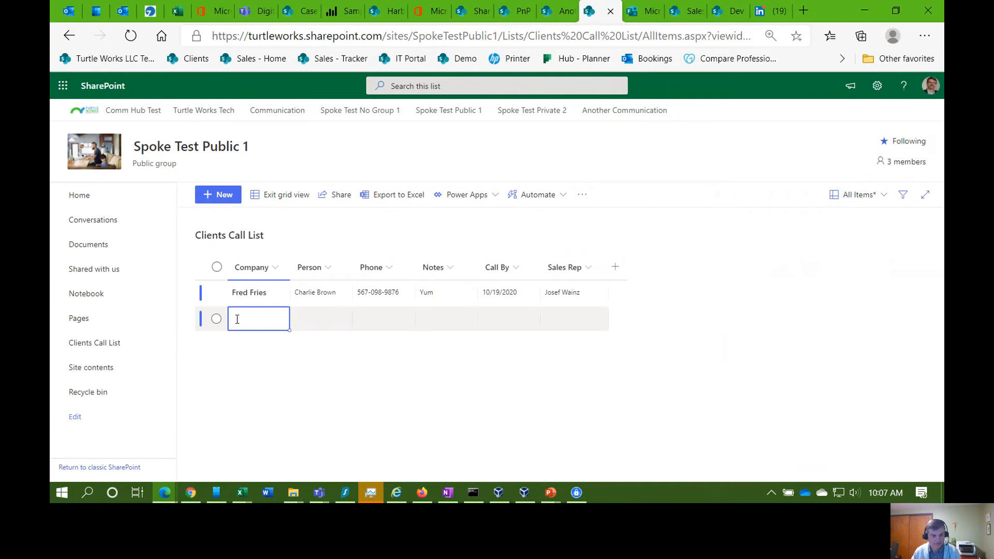
{"action": "key", "text": "ctrl+v"}
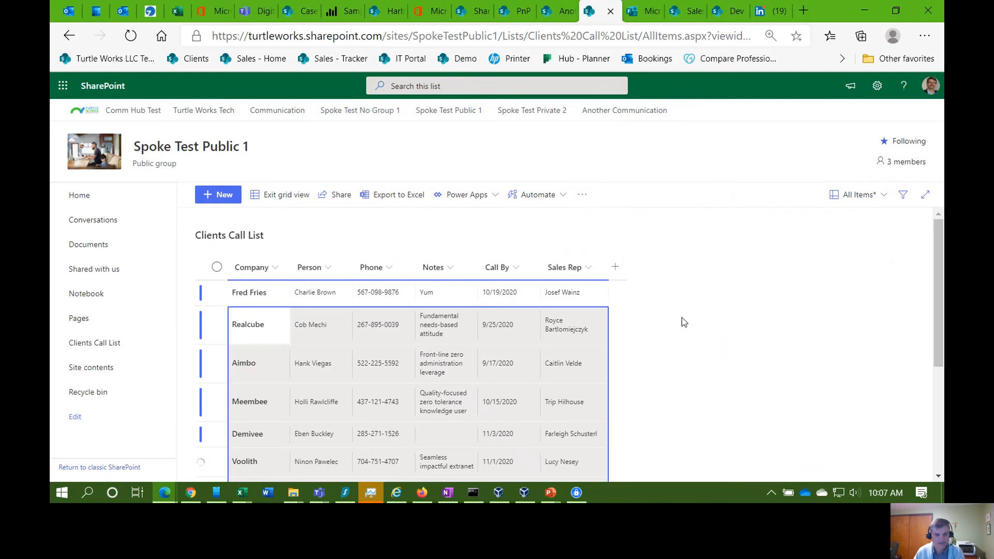
{"action": "scroll", "coordinate": [682, 322], "scroll_direction": "down", "scroll_amount": 3}
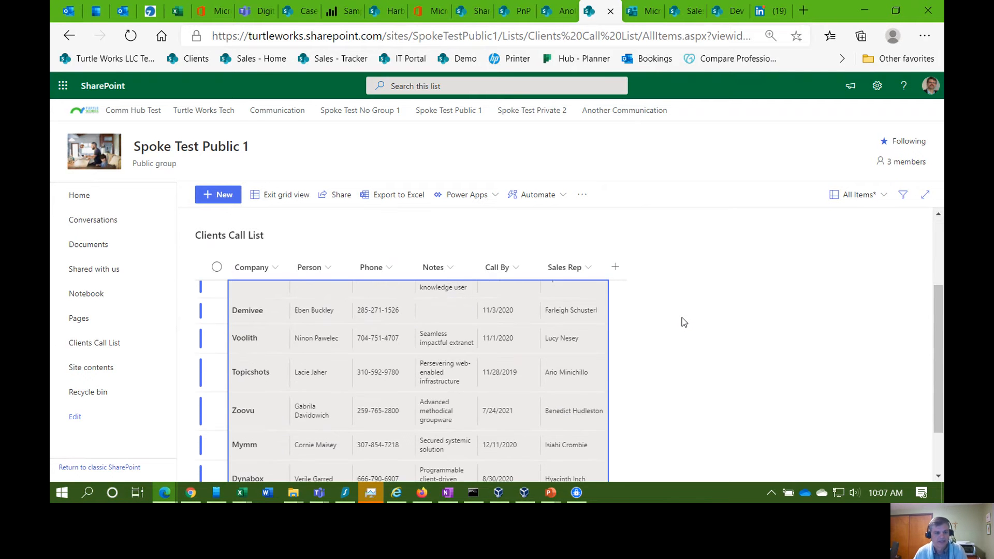
{"action": "scroll", "coordinate": [682, 317], "scroll_direction": "down", "scroll_amount": 2}
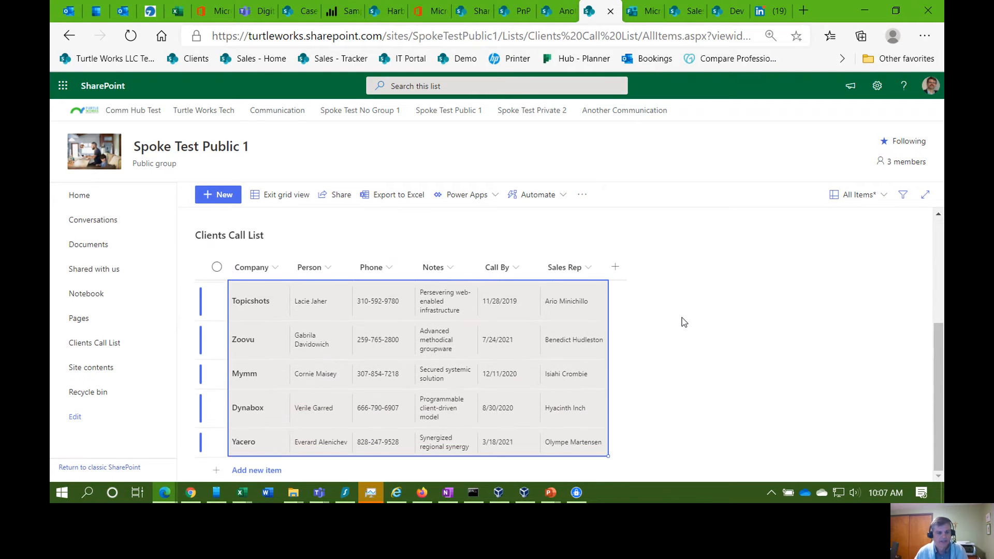
{"action": "left_click", "coordinate": [253, 471]}
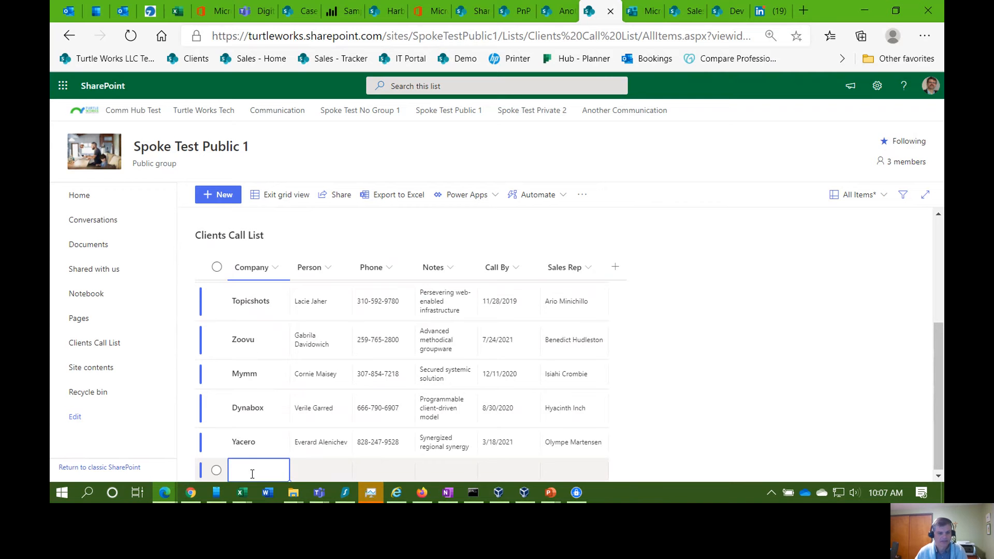
{"action": "scroll", "coordinate": [696, 334], "scroll_direction": "up", "scroll_amount": 3}
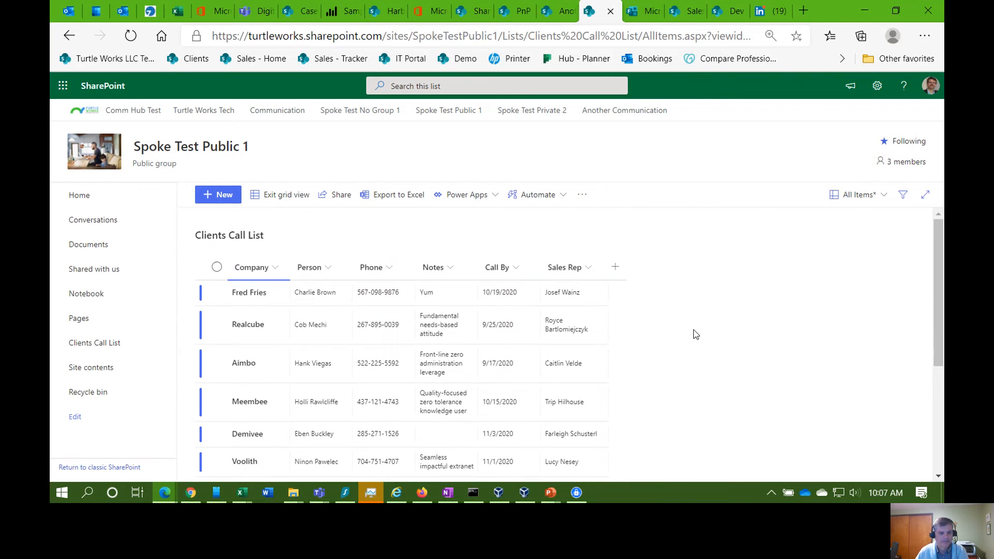
Step: Exit grid view and switch to the Microsoft Teams meeting window
{"action": "left_click", "coordinate": [290, 202]}
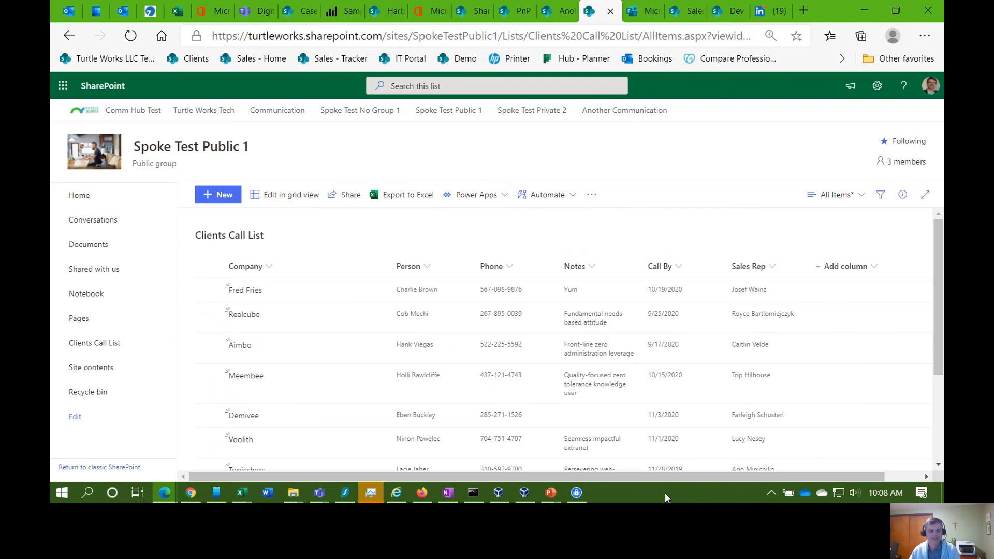
{"action": "mouse_move", "coordinate": [319, 492]}
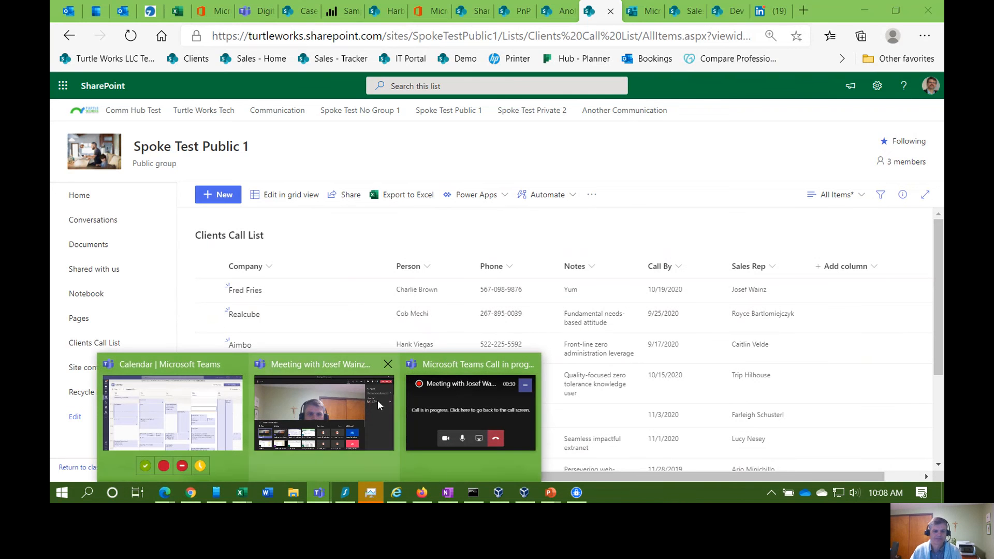
{"action": "left_click", "coordinate": [329, 401]}
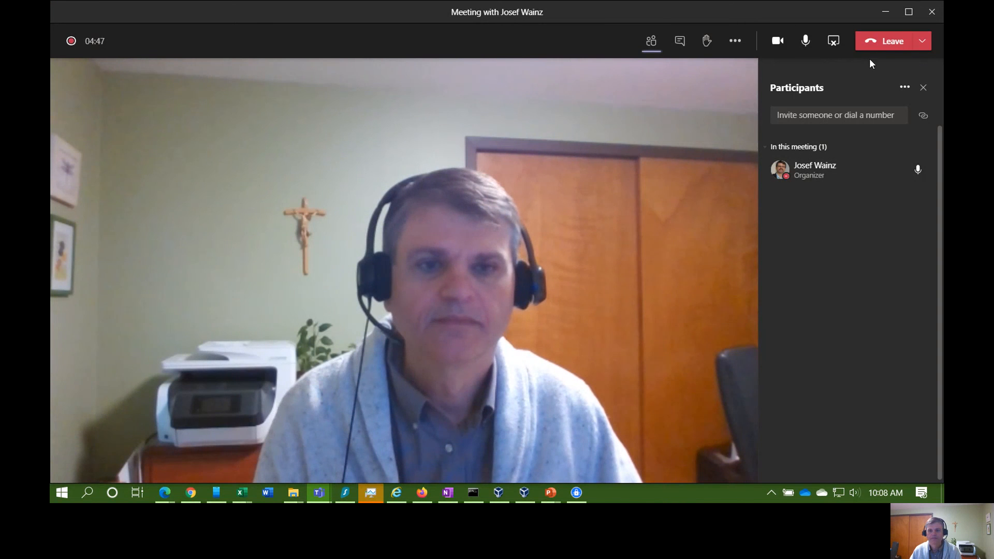